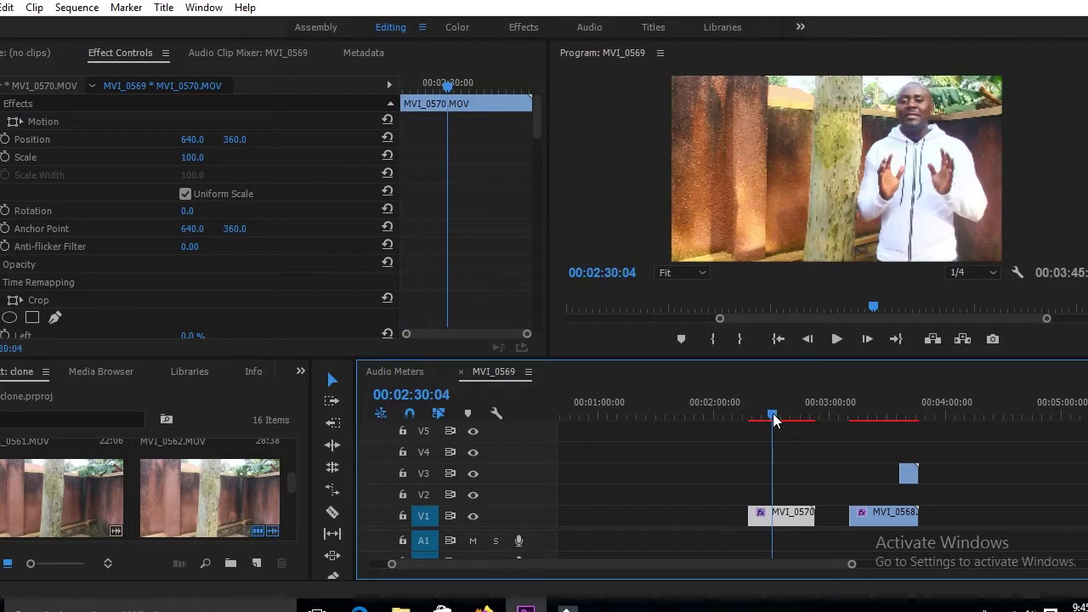
Move MVI_0568 from V1 onto V2 directly above MVI_0570, with the playhead over the overlap
{"action": "mouse_move", "coordinate": [750, 419]}
{"action": "left_mouse_down"}
{"action": "mouse_move", "coordinate": [868, 418]}
{"action": "mouse_move", "coordinate": [785, 429]}
{"action": "mouse_move", "coordinate": [794, 418]}
{"action": "left_mouse_up"}
{"action": "mouse_move", "coordinate": [880, 513]}
{"action": "left_mouse_down"}
{"action": "mouse_move", "coordinate": [880, 501]}
{"action": "mouse_move", "coordinate": [786, 502]}
{"action": "left_mouse_up"}
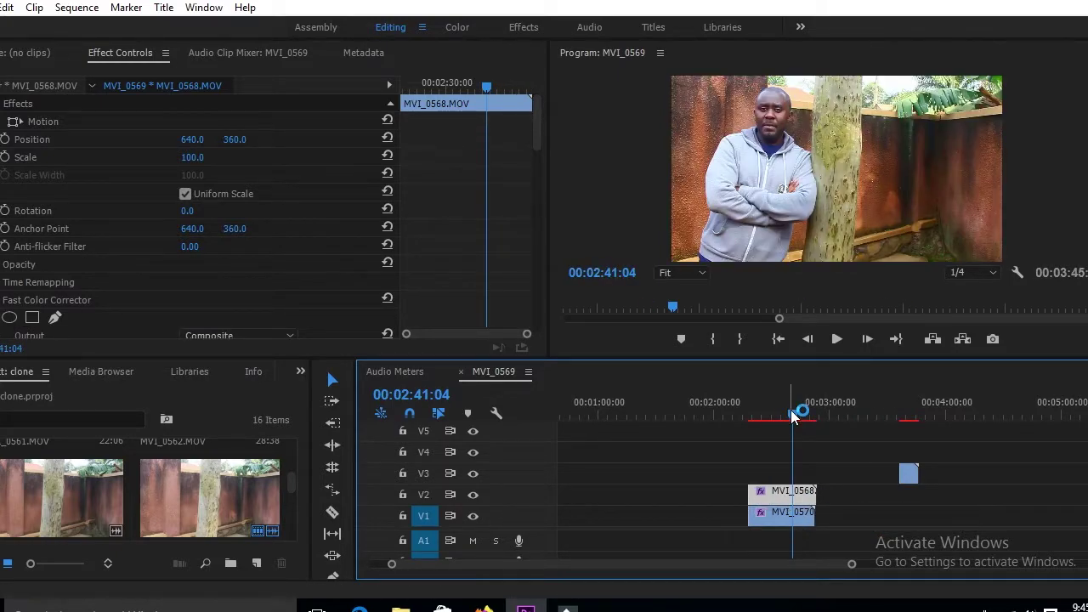
{"action": "left_click_drag", "start_coordinate": [790, 416], "coordinate": [783, 416]}
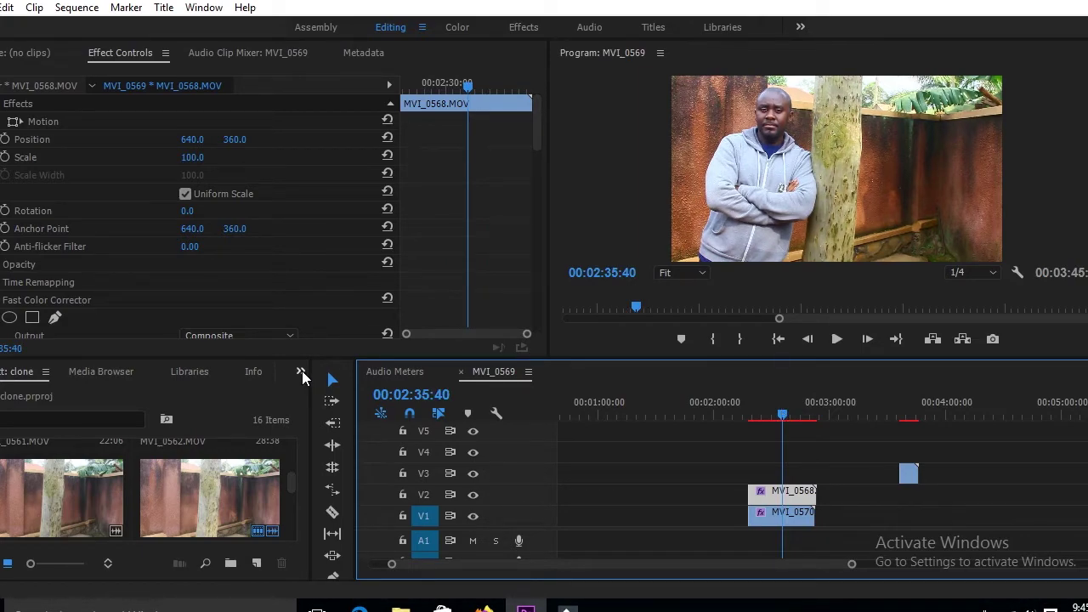
{"action": "left_click", "coordinate": [300, 372]}
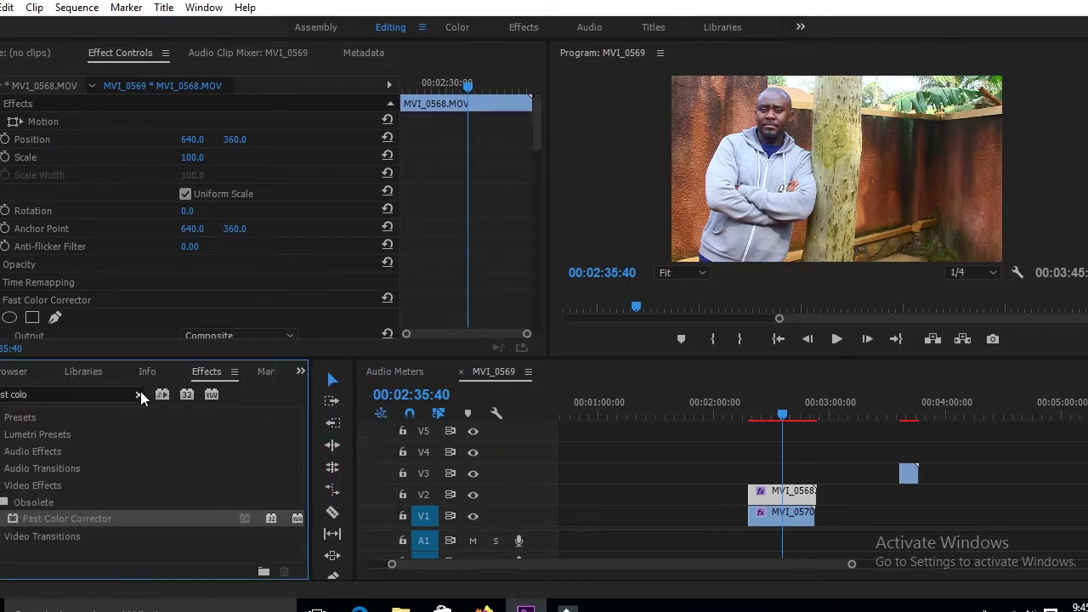
Search the effects for 'crop' and drop the Crop effect onto MVI_0568 on V2
{"action": "left_click", "coordinate": [140, 394]}
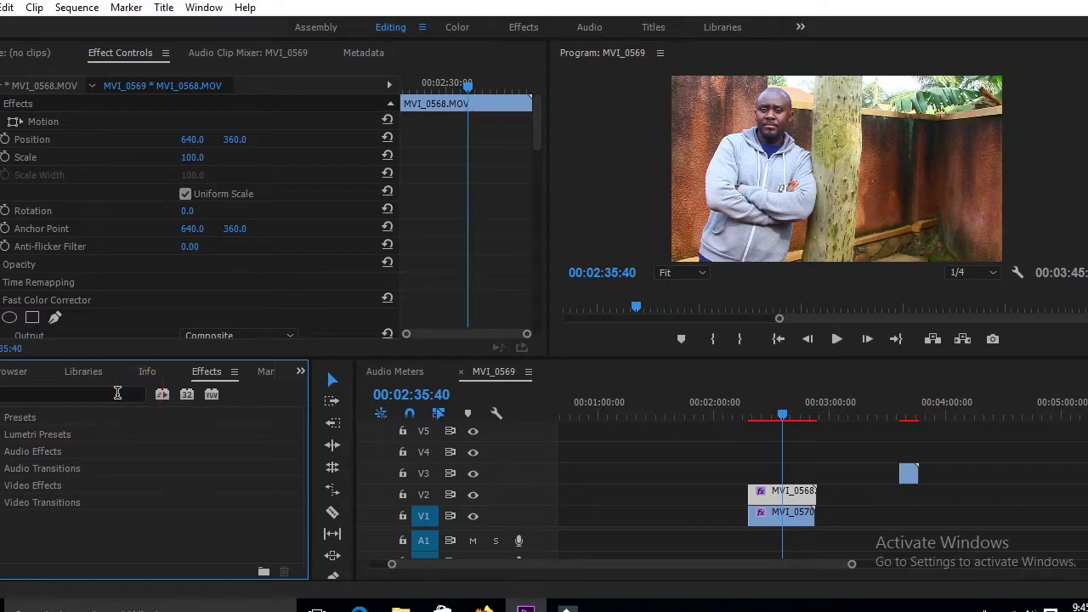
{"action": "left_click", "coordinate": [117, 393]}
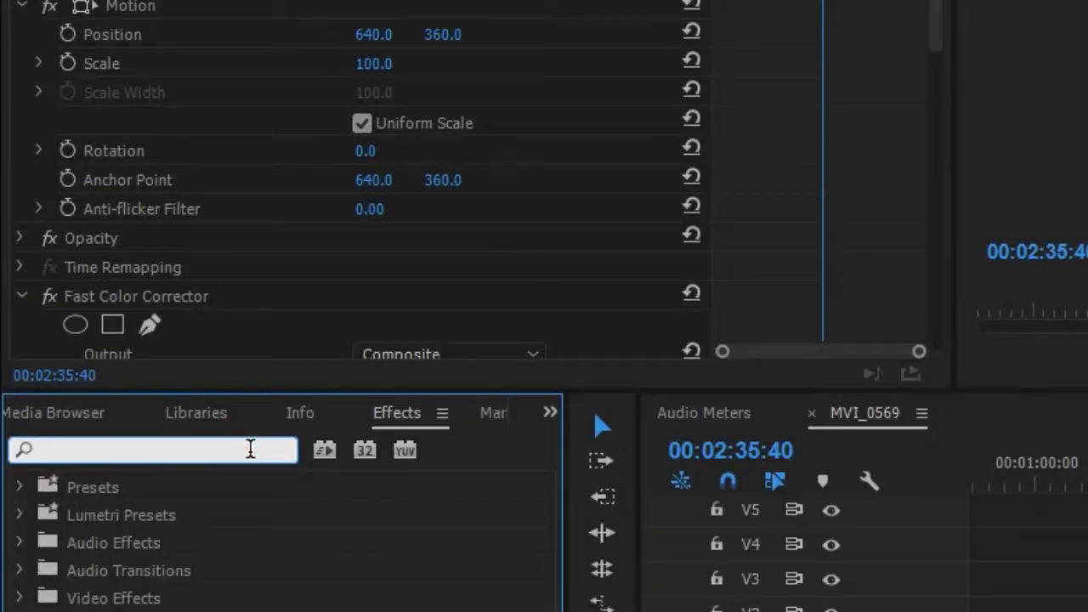
{"action": "type", "text": "cru"}
{"action": "key", "text": "BackSpace"}
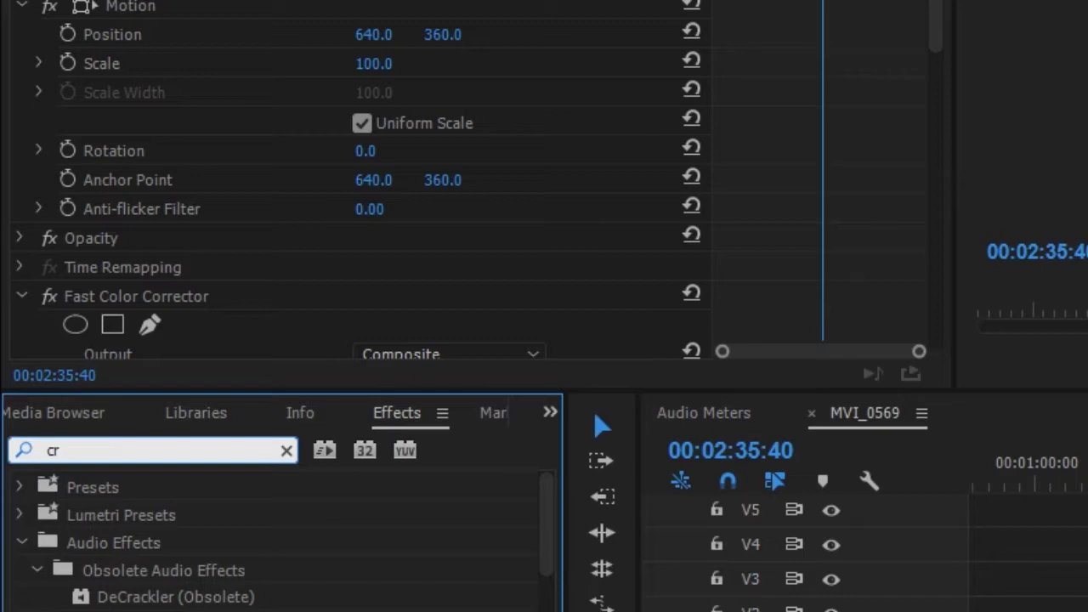
{"action": "type", "text": "op"}
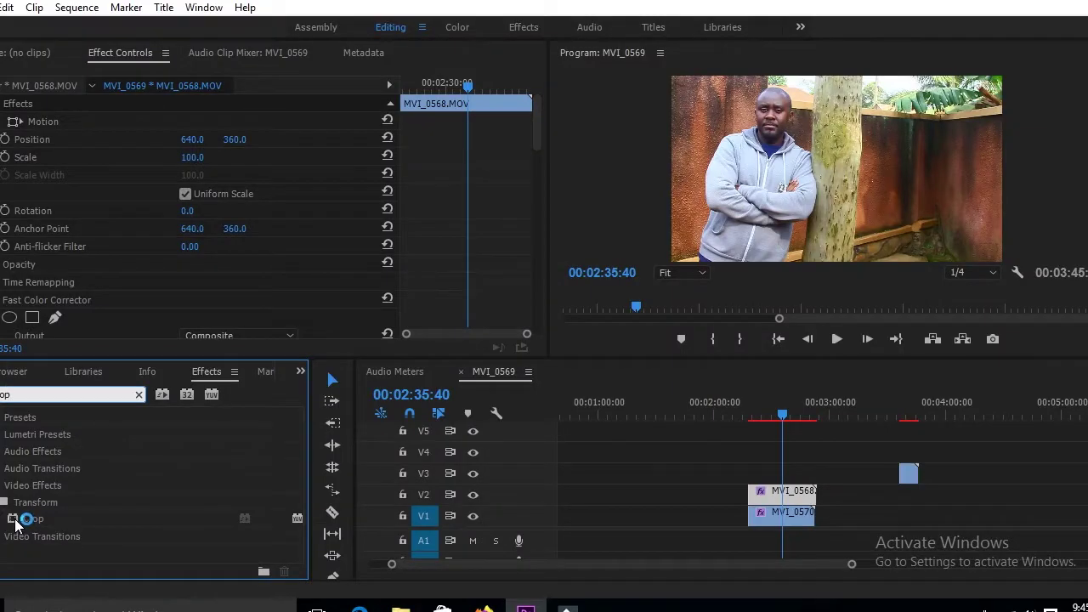
{"action": "left_click_drag", "start_coordinate": [15, 522], "coordinate": [393, 433]}
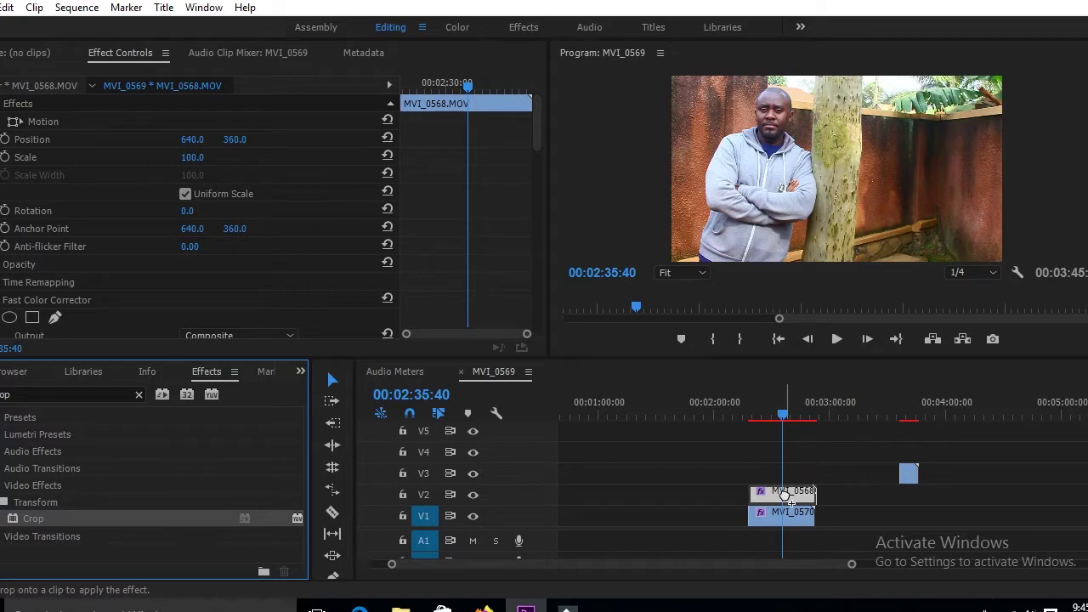
{"action": "left_click_drag", "start_coordinate": [783, 495], "coordinate": [786, 499]}
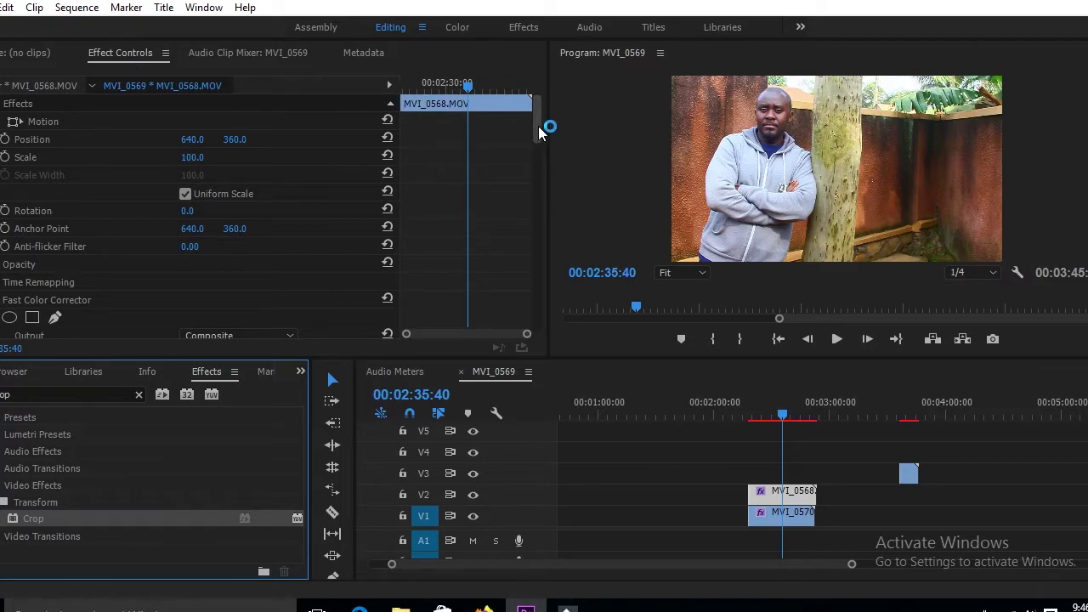
Set the Crop Right value of MVI_0568 to 52% and scrub to check the clone
{"action": "left_click_drag", "start_coordinate": [538, 126], "coordinate": [542, 329]}
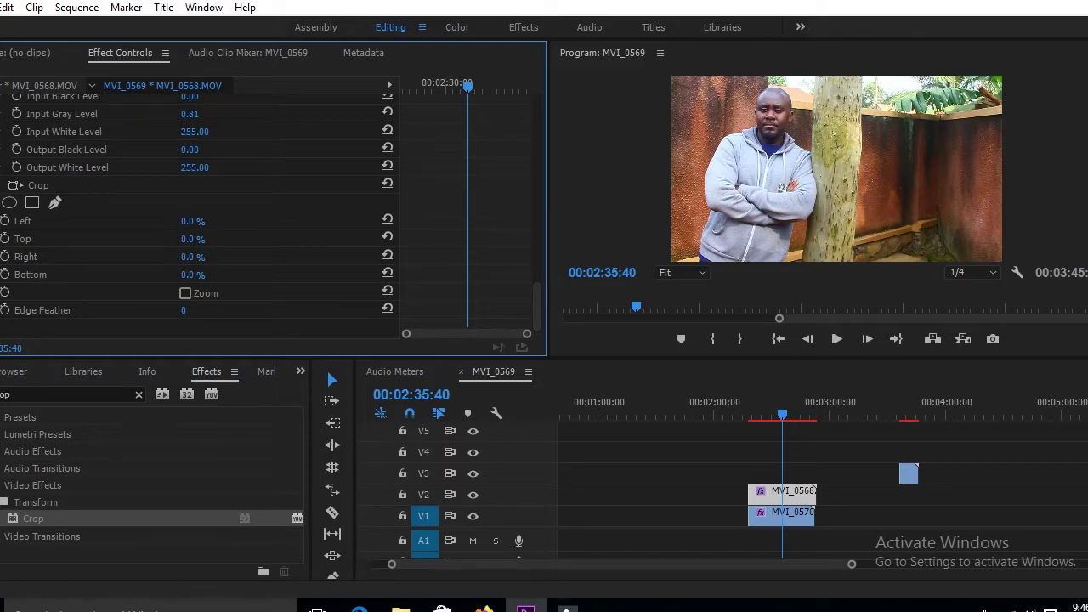
{"action": "left_click_drag", "start_coordinate": [189, 256], "coordinate": [234, 255]}
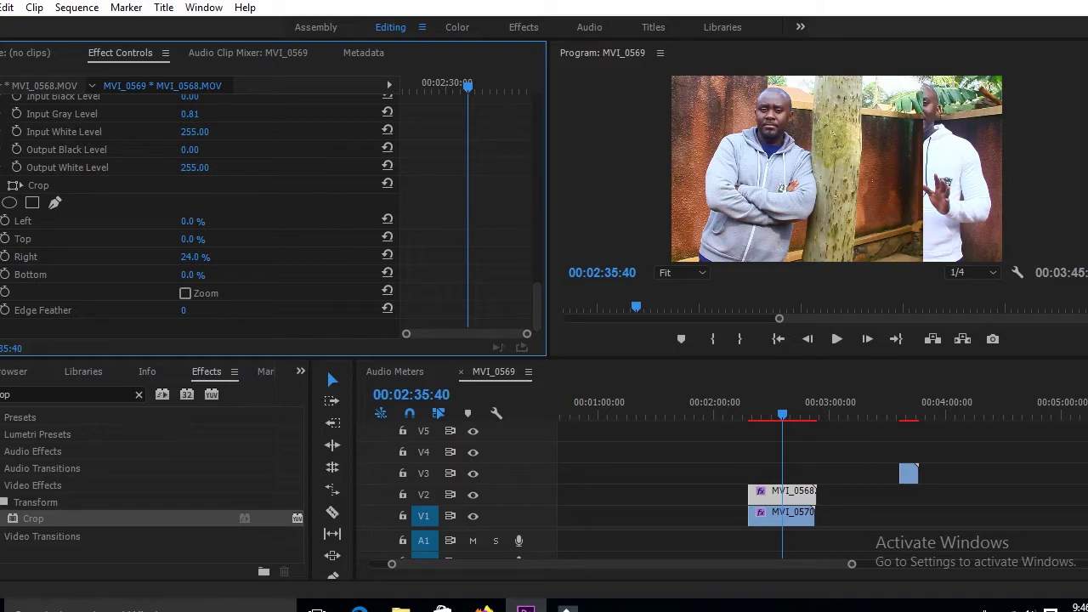
{"action": "left_click_drag", "start_coordinate": [195, 256], "coordinate": [201, 256]}
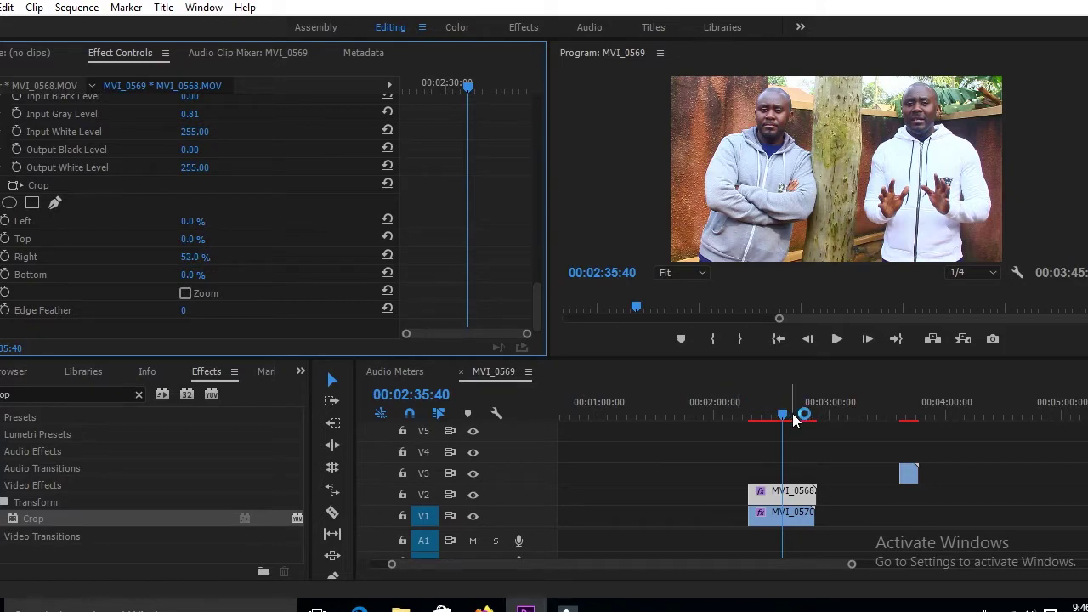
{"action": "left_click_drag", "start_coordinate": [784, 417], "coordinate": [782, 416]}
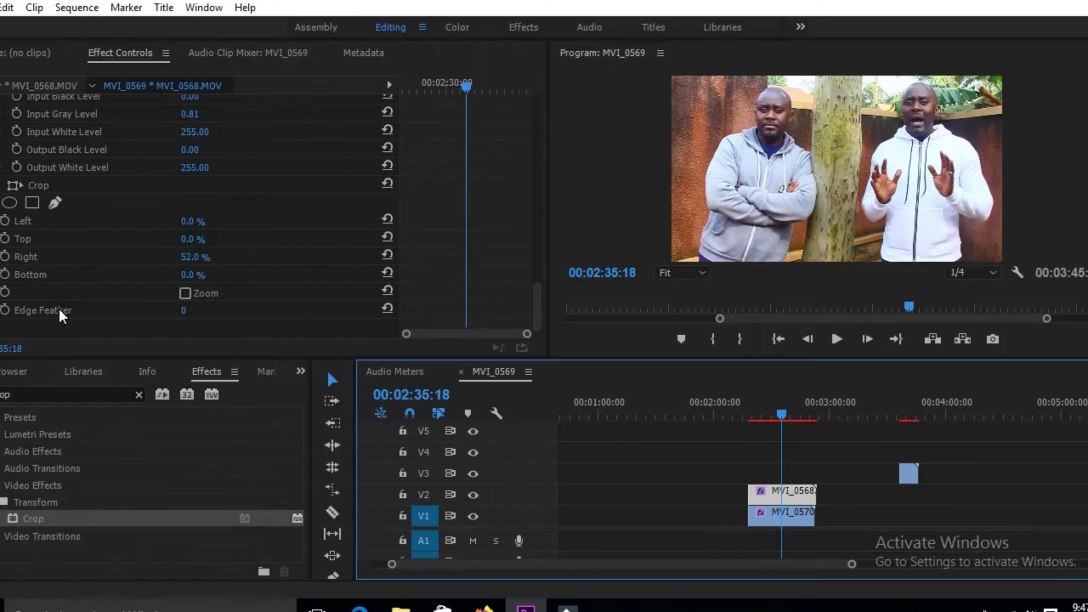
Set the Crop Edge Feather to 60 and play back the sequence to preview the blend
{"action": "left_click", "coordinate": [184, 313]}
{"action": "left_click_drag", "start_coordinate": [184, 310], "coordinate": [213, 310]}
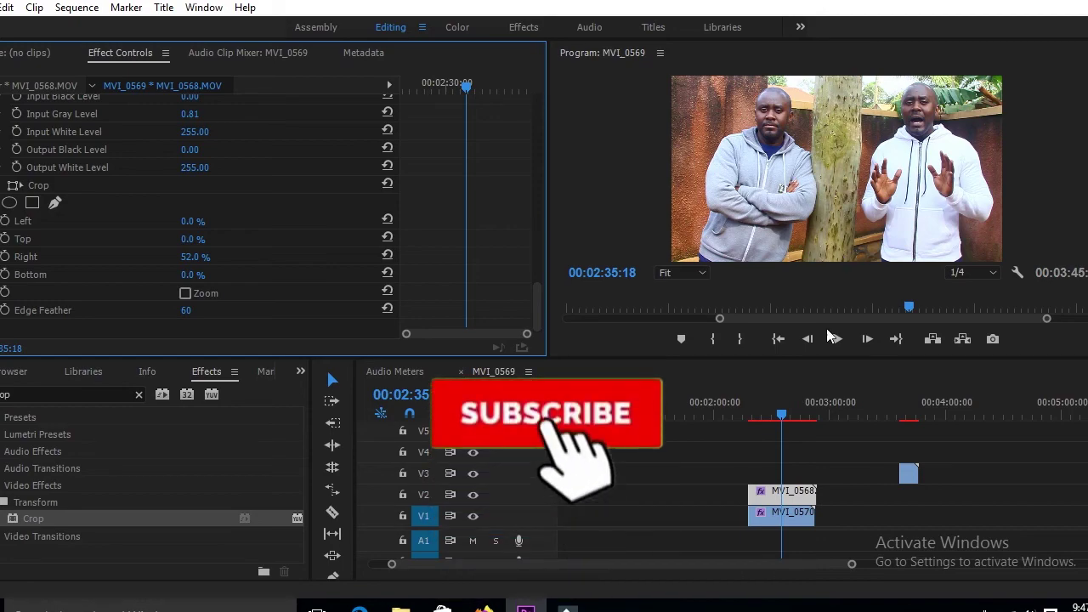
{"action": "left_click", "coordinate": [812, 404]}
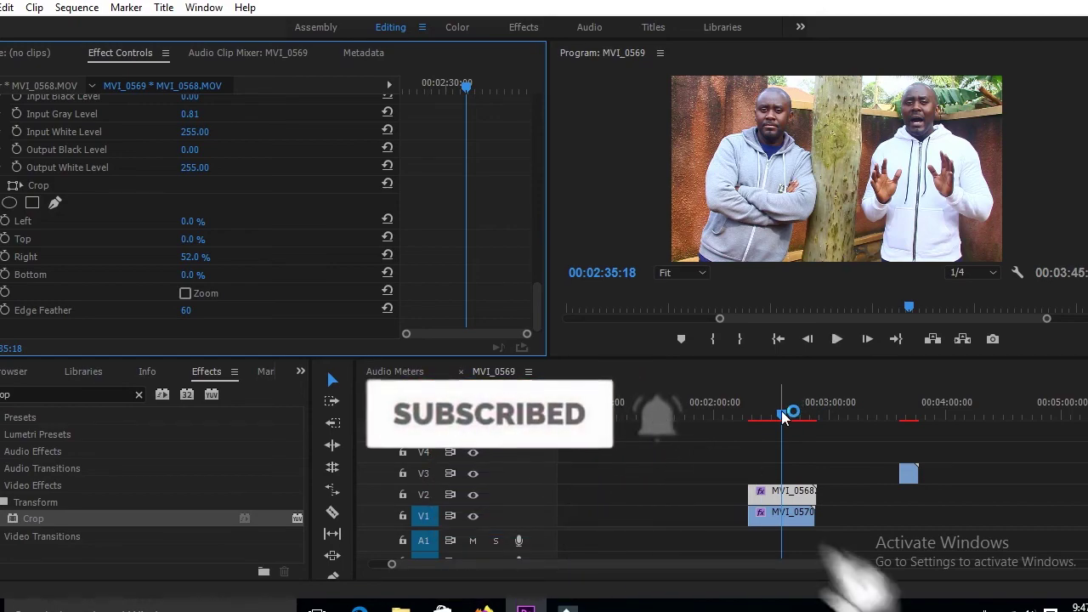
{"action": "mouse_move", "coordinate": [780, 413]}
{"action": "left_mouse_down"}
{"action": "mouse_move", "coordinate": [793, 416]}
{"action": "mouse_move", "coordinate": [757, 417]}
{"action": "left_mouse_up"}
{"action": "key", "text": "space"}
{"action": "key", "text": "space"}
{"action": "left_click_drag", "start_coordinate": [909, 473], "coordinate": [805, 473]}
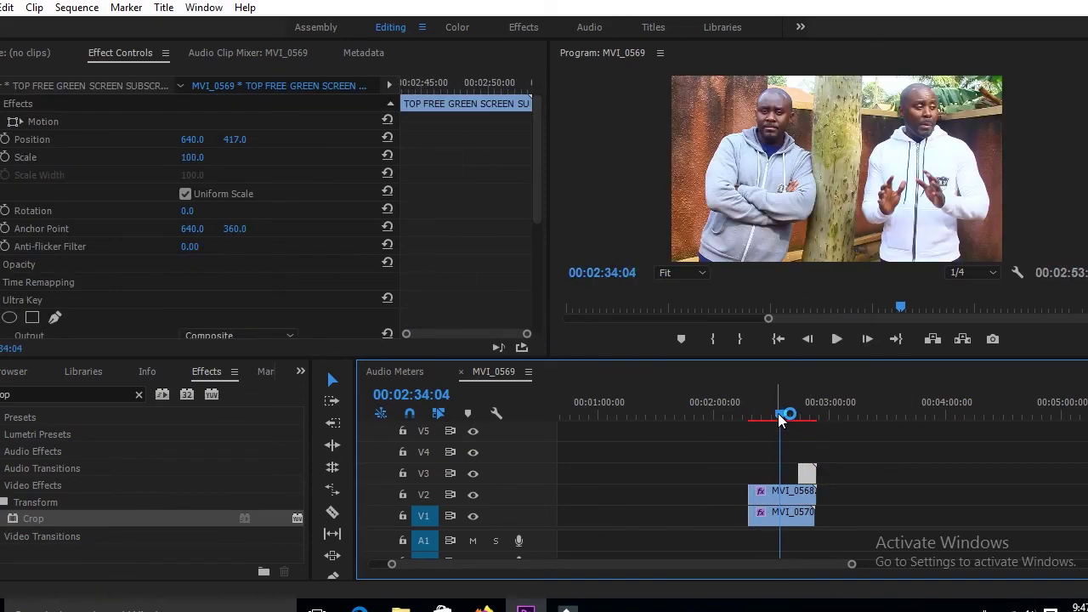